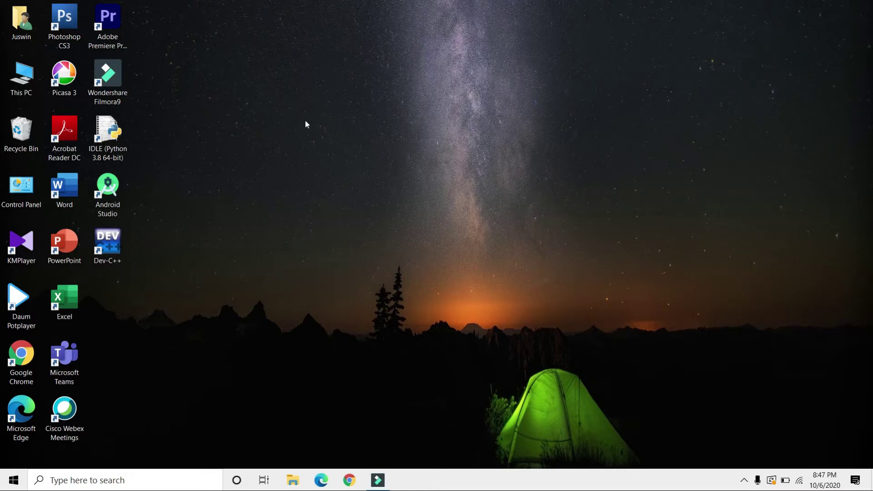
- Start a new desktop shortcut with location Rundll32.exe user32.dll,LockWorkStation
right_click(373, 168)
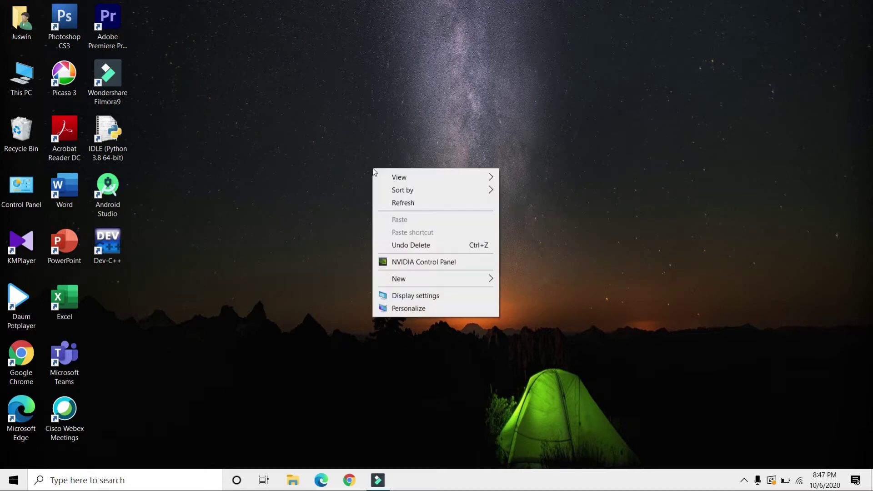
mouse_move(437, 278)
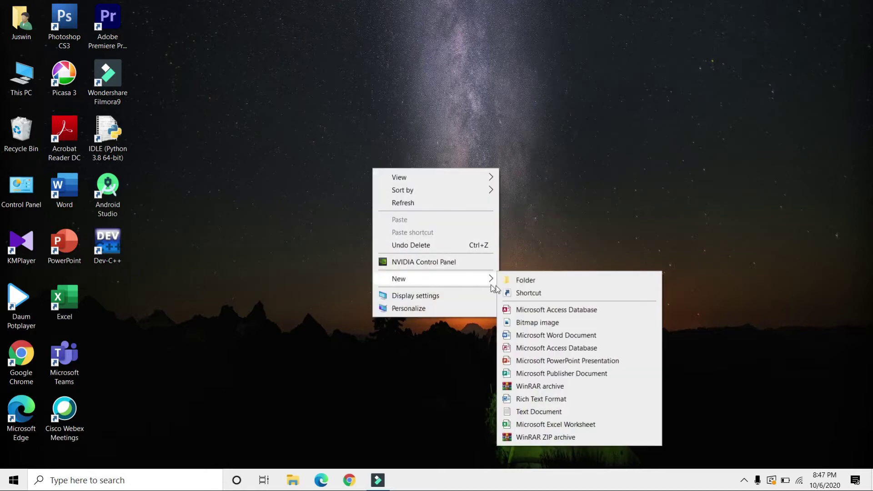
click(528, 294)
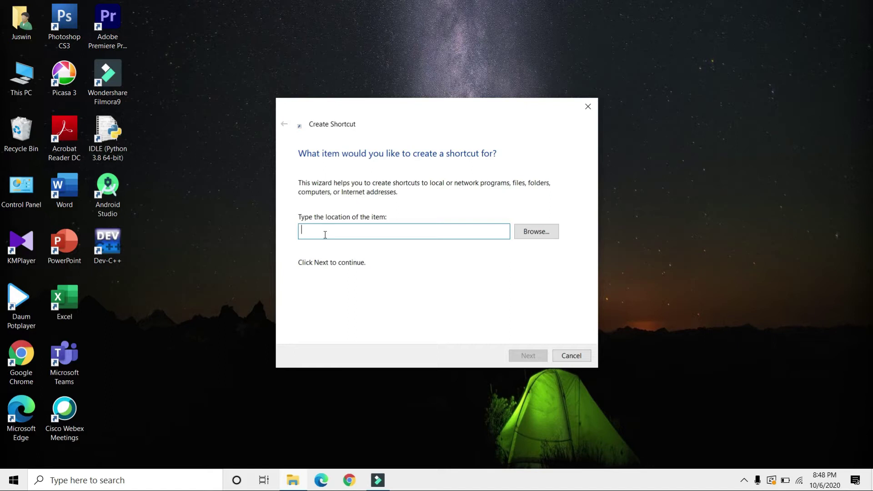
right_click(325, 235)
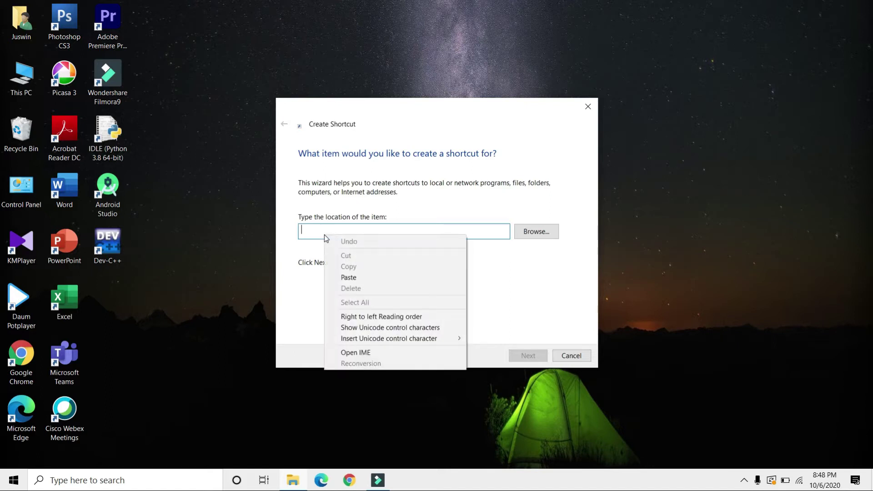
click(349, 278)
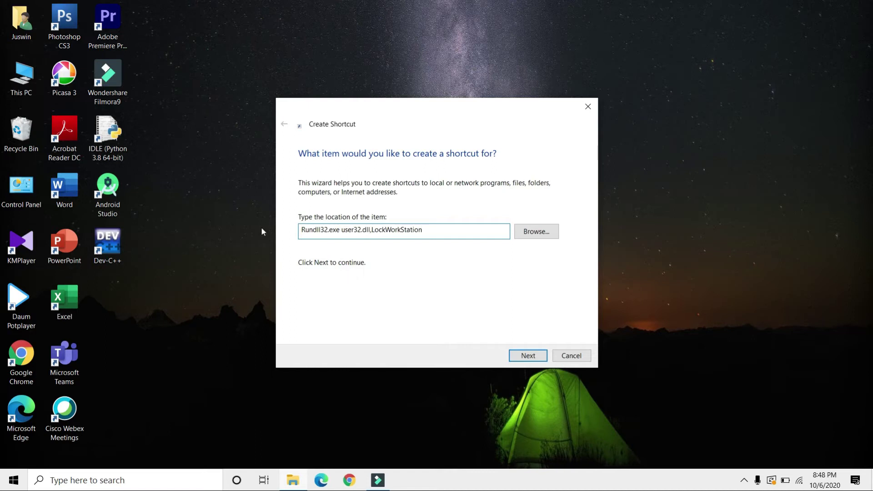
drag(436, 232, 298, 230)
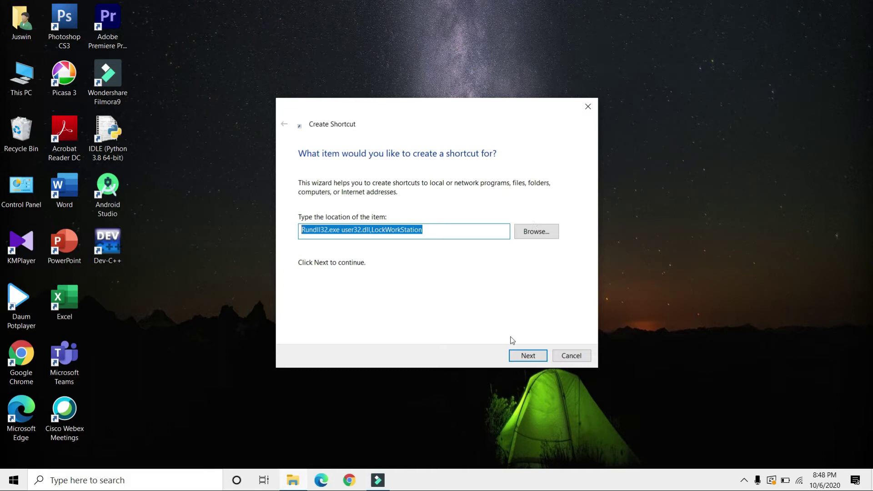
- Name the new shortcut 'Lock PC' and finish the wizard
click(522, 357)
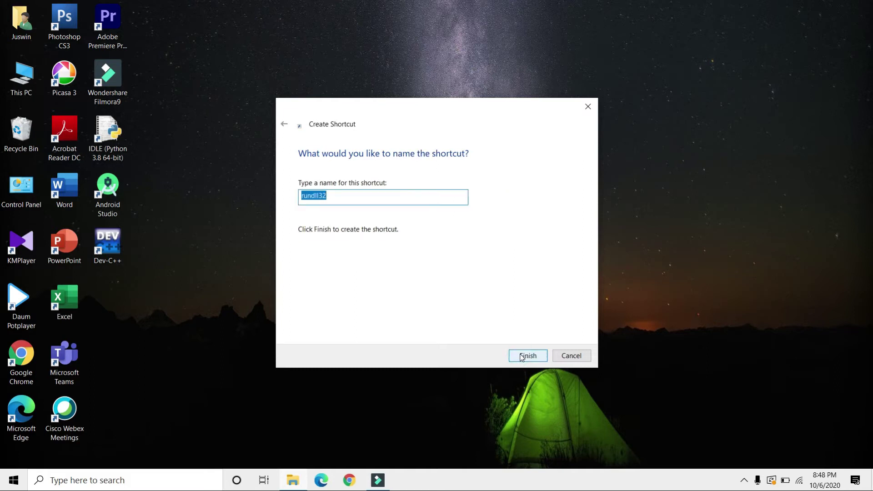
key(BackSpace)
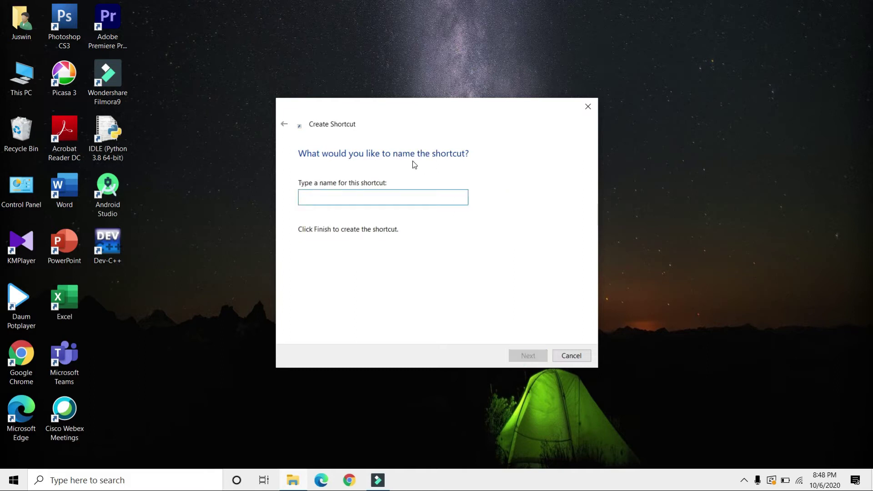
text(L)
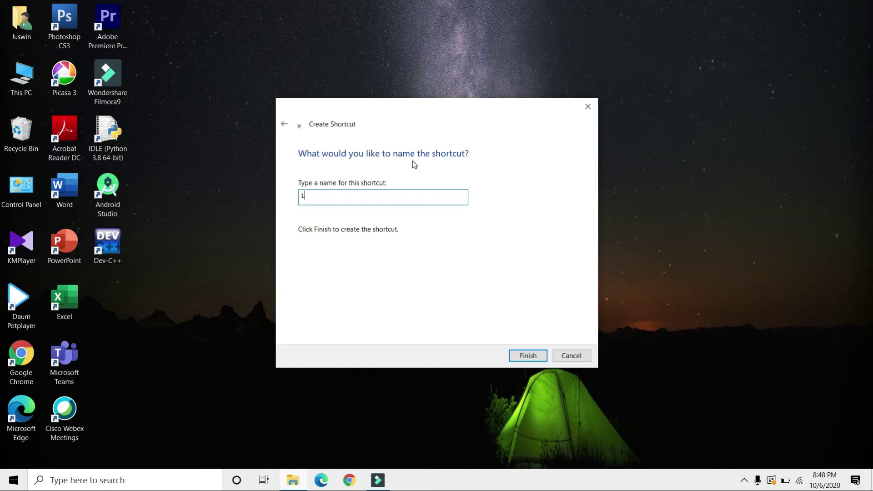
text(oc)
text(k )
text(P)
text(C)
click(527, 355)
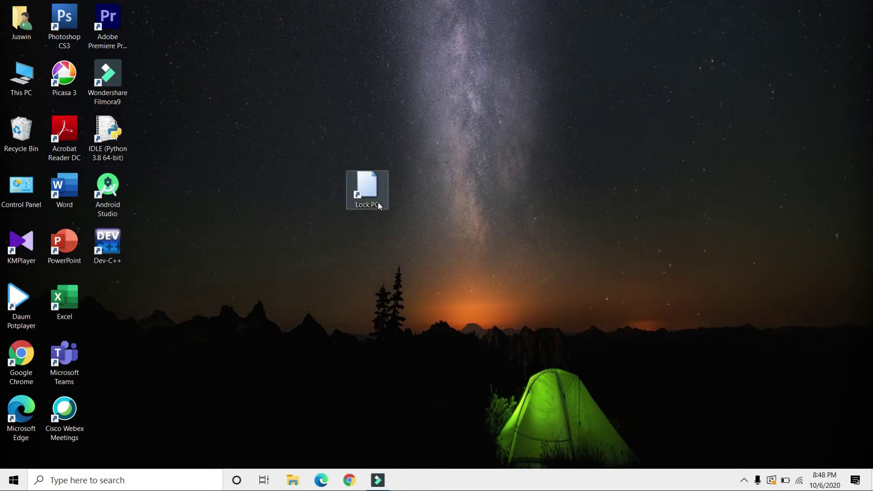
- Move the Lock PC icon rightward and run it to lock the PC
drag(377, 194, 485, 199)
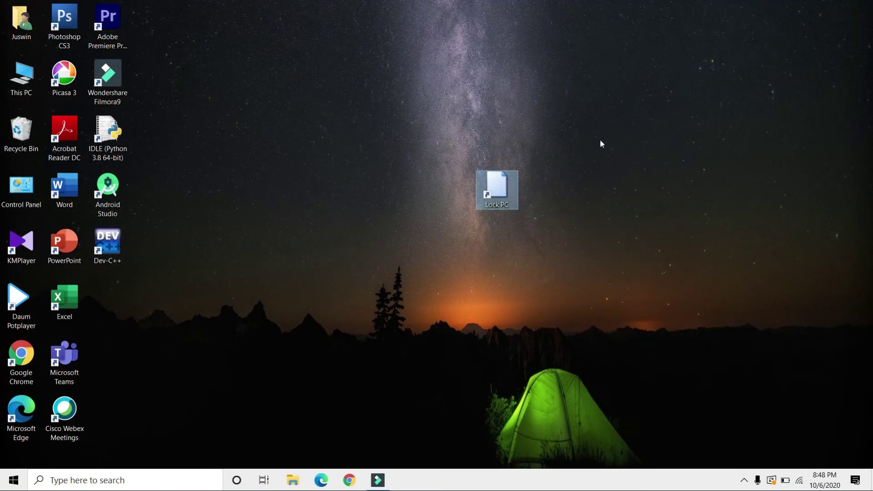
double_click(497, 192)
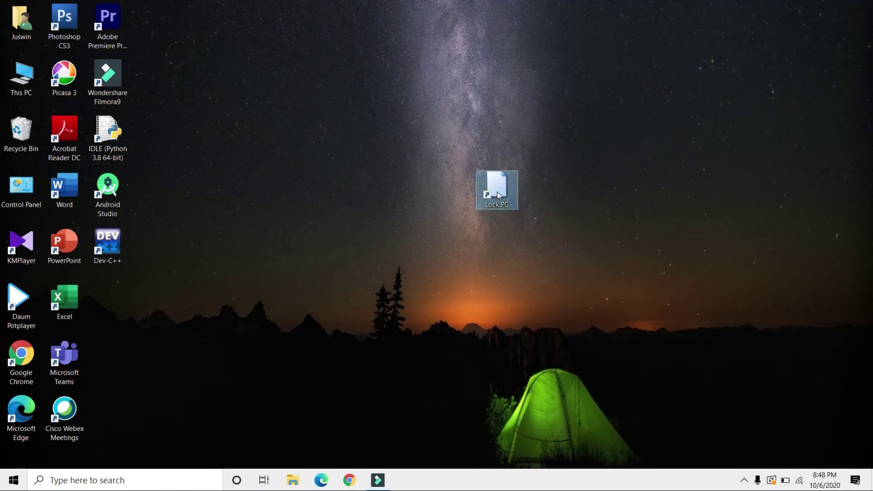